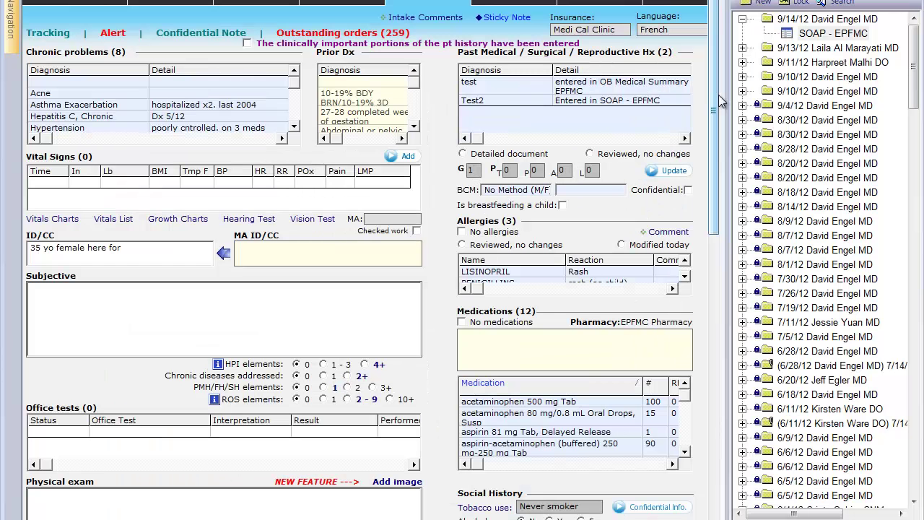
- Start adding an image to the Physical exam section and open the "EPFMC - Use These!" image folder
drag(715, 99, 709, 189)
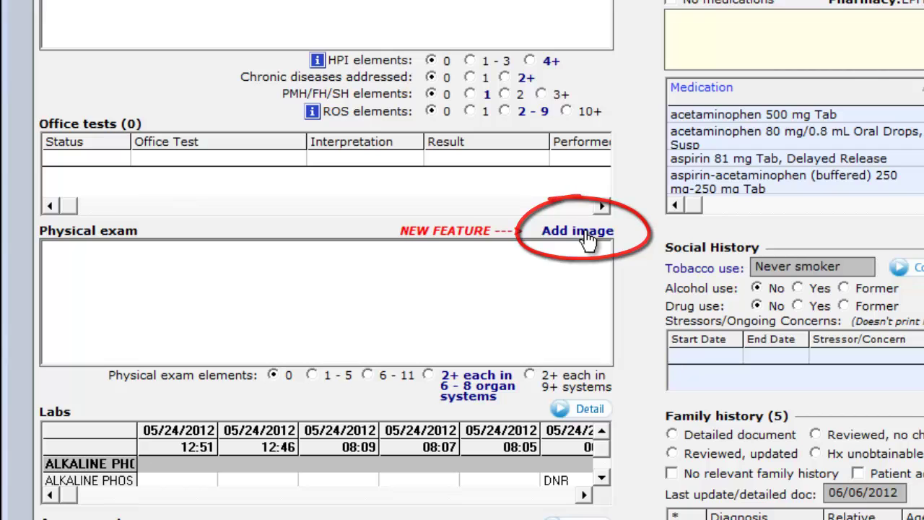
click(577, 230)
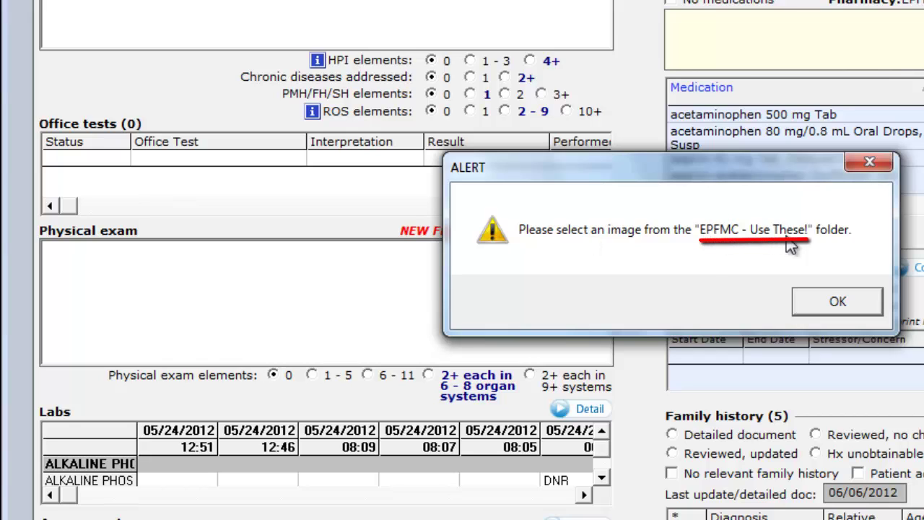
click(836, 307)
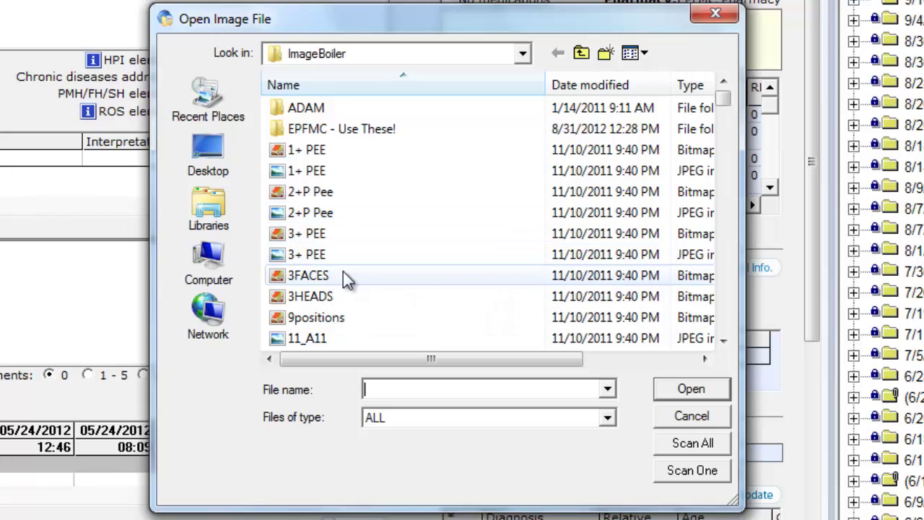
drag(722, 103, 723, 184)
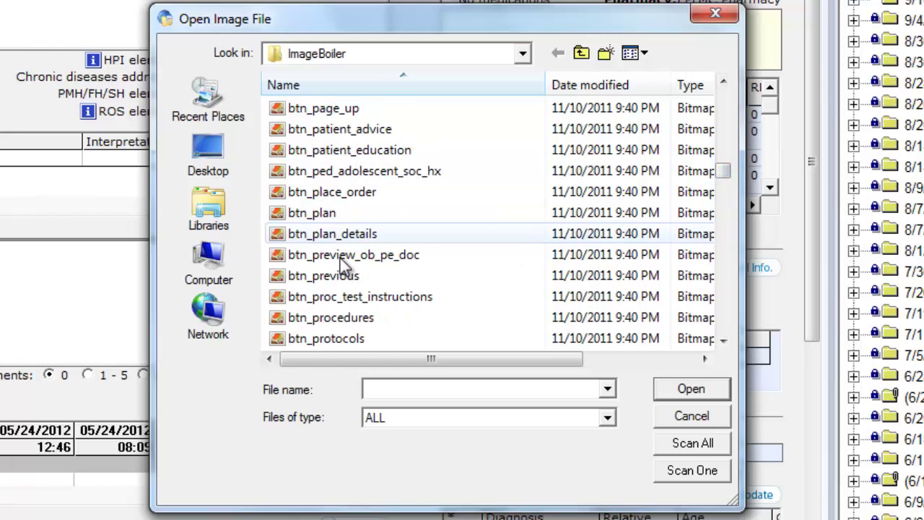
drag(726, 180, 727, 97)
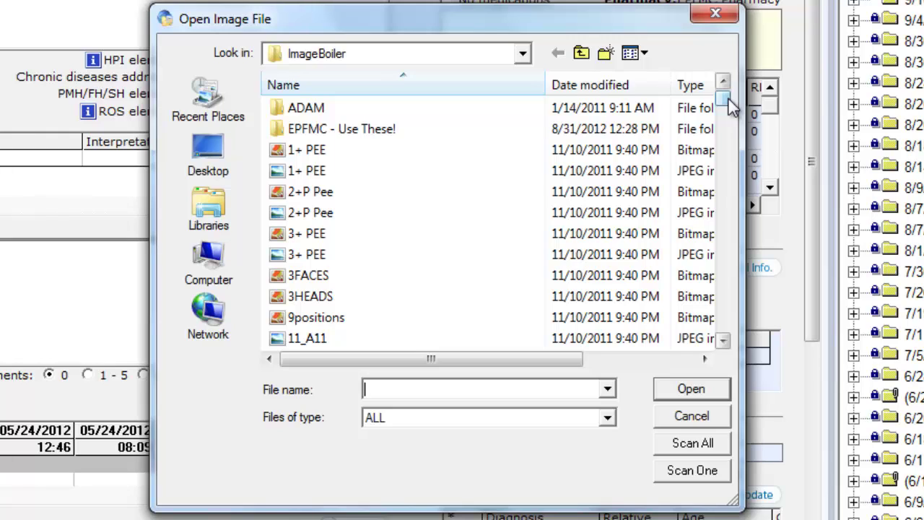
double_click(373, 135)
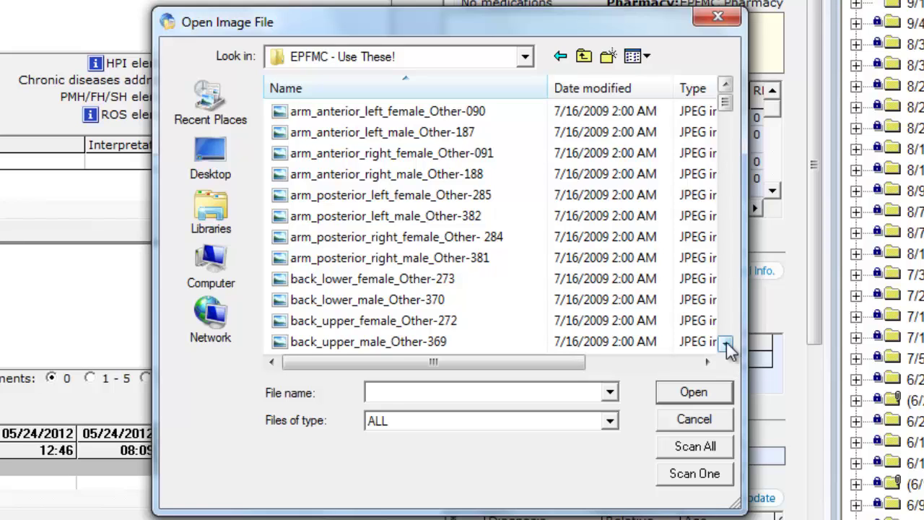
- Browse the body-part images available in the "EPFMC - Use These!" folder, including those beginning with P
click(726, 345)
click(725, 345)
click(725, 345)
click(725, 345)
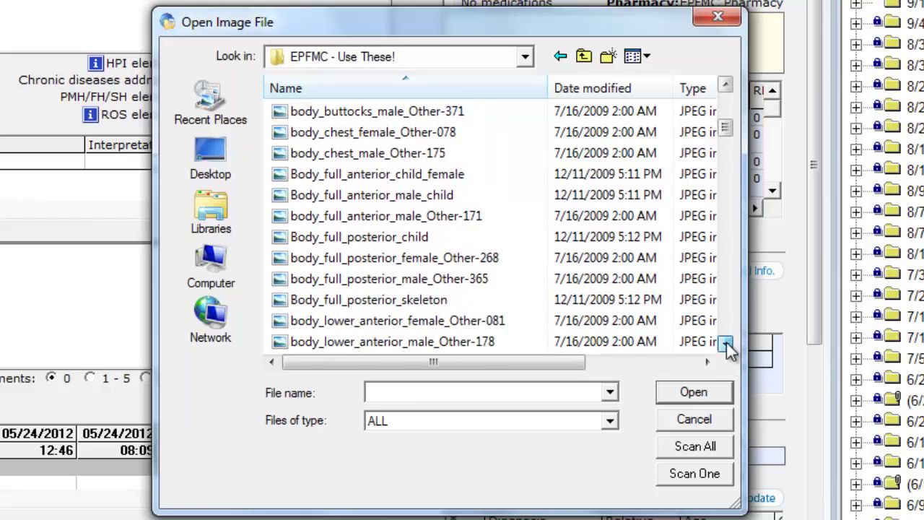
click(725, 345)
click(725, 345)
click(725, 345)
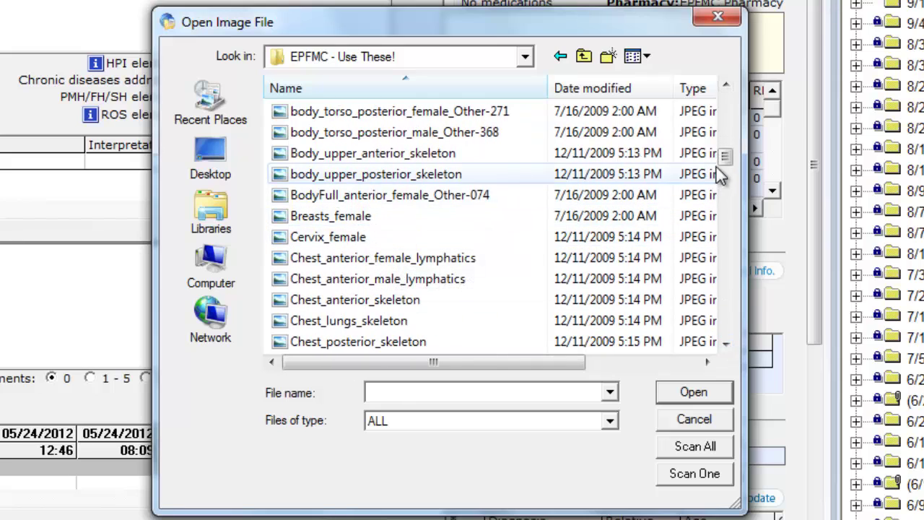
drag(724, 158, 724, 166)
click(533, 216)
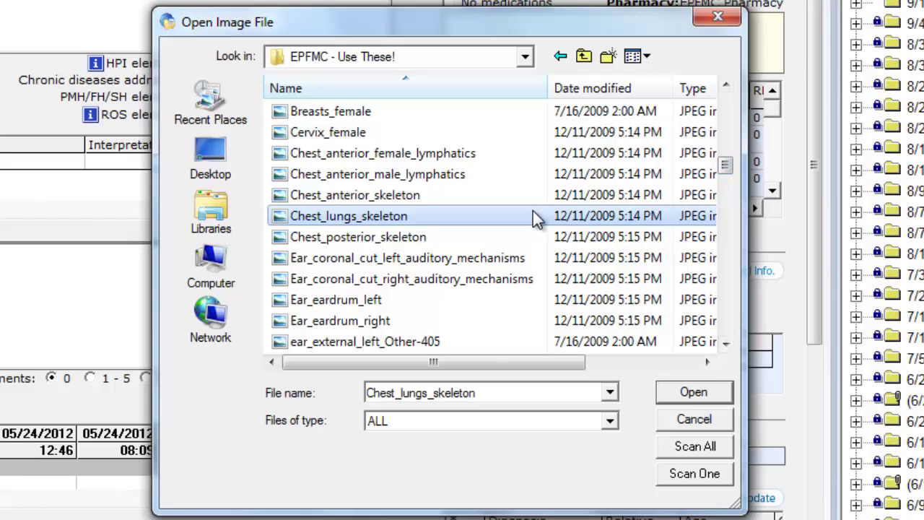
key(p)
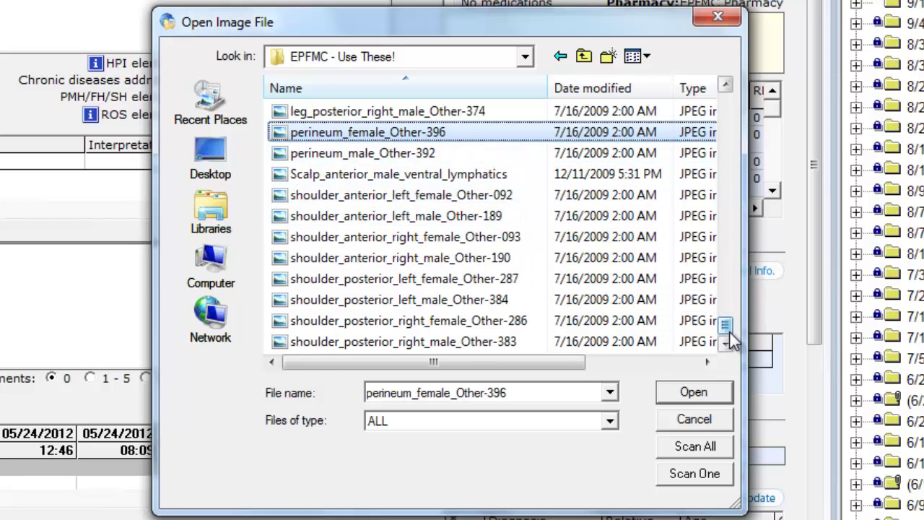
drag(729, 337, 728, 104)
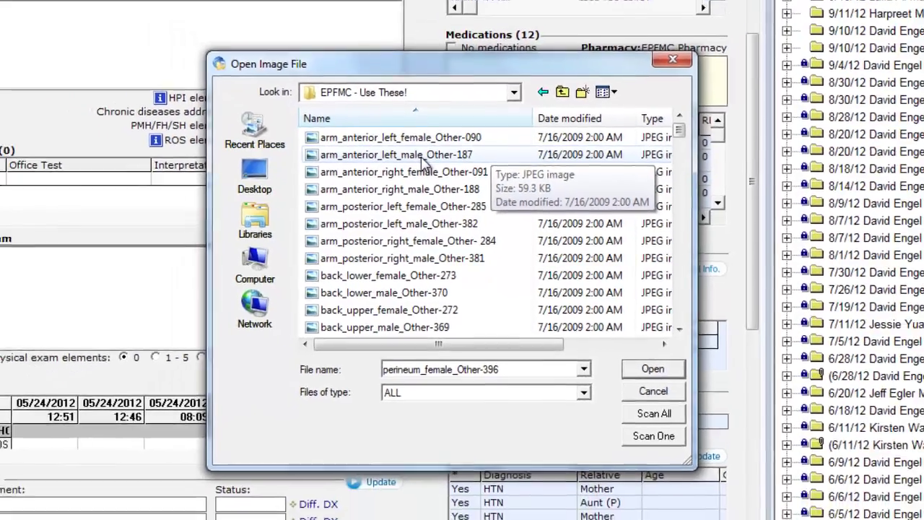
- Open the image arm_anterior_left_male_Other-187 and draw a freehand black arrow pointing at the upper forearm
double_click(413, 135)
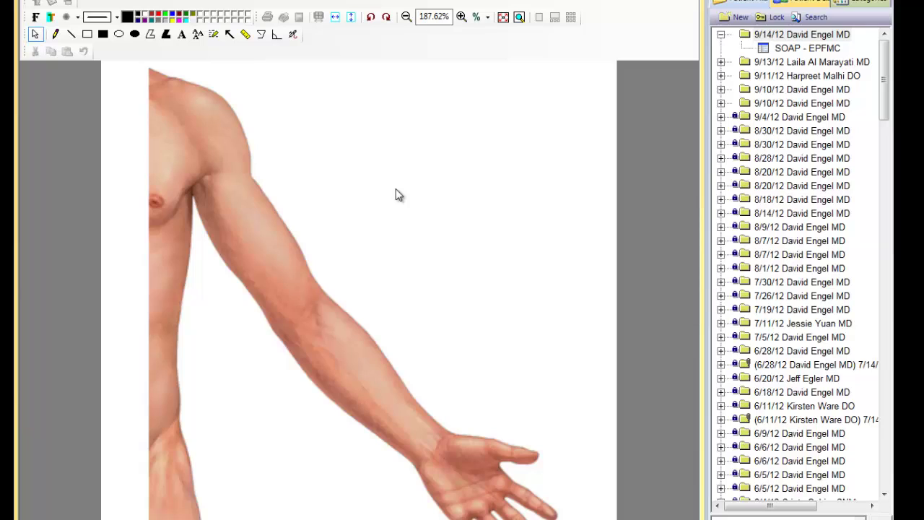
click(55, 35)
mouse_move(506, 114)
mouse_down()
mouse_move(487, 118)
mouse_move(402, 216)
mouse_move(363, 306)
mouse_move(360, 292)
mouse_move(363, 306)
mouse_move(392, 300)
mouse_up()
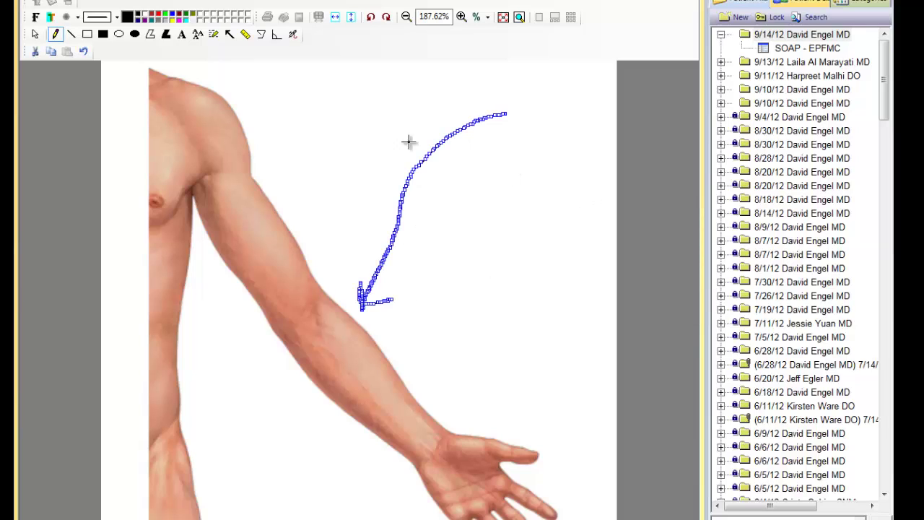
- Draw a small filled red ellipse on the upper forearm, just below the arrowhead
click(135, 35)
click(159, 14)
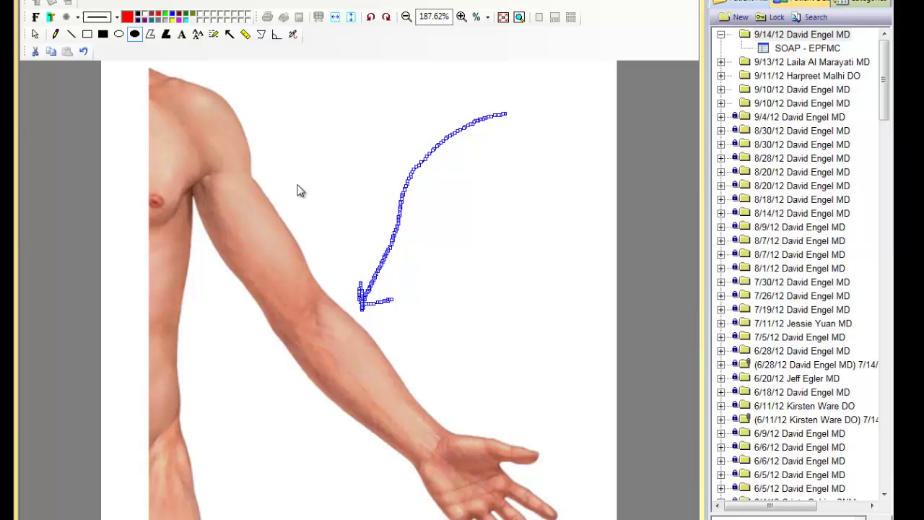
click(336, 327)
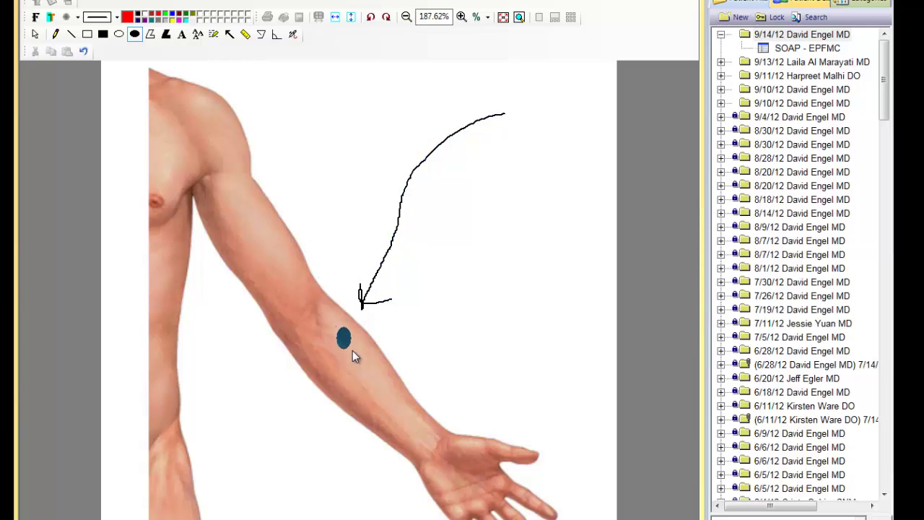
drag(359, 345, 359, 346)
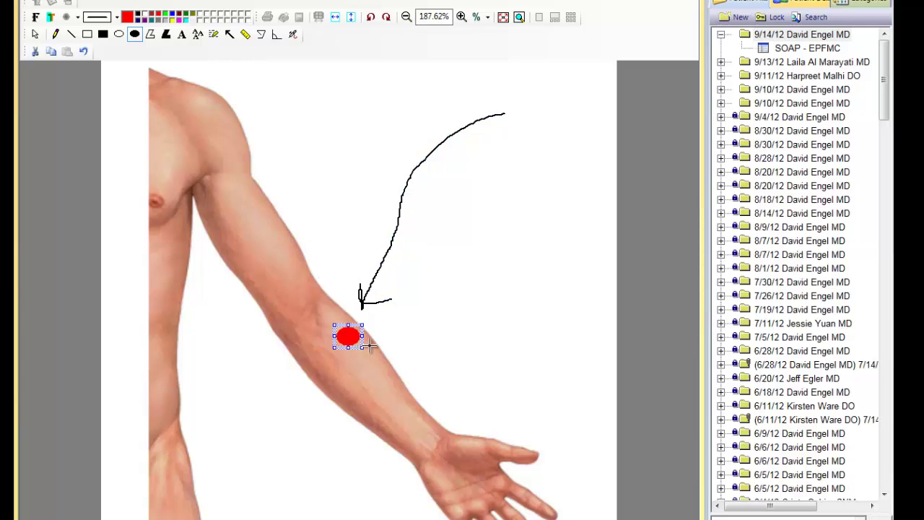
- Add the black text label "Lesion #1" on the forearm below the red ellipse
click(182, 36)
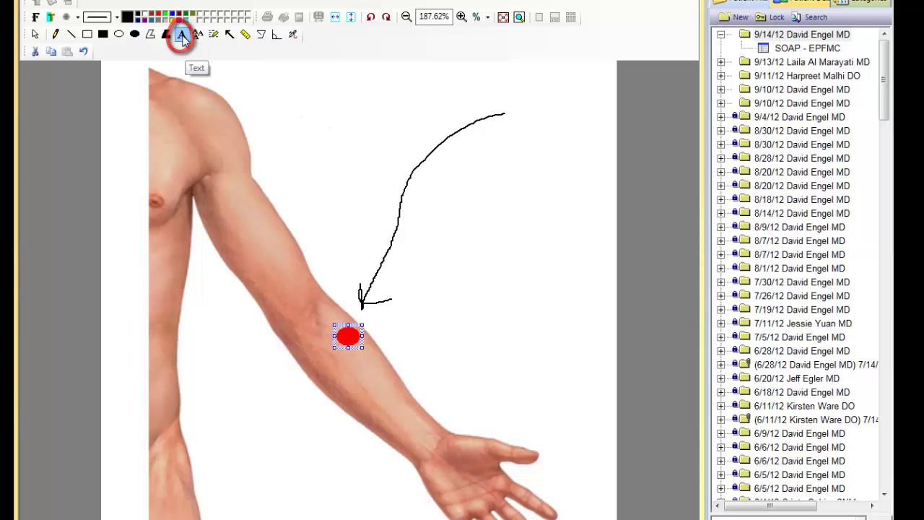
click(336, 365)
drag(335, 363, 548, 499)
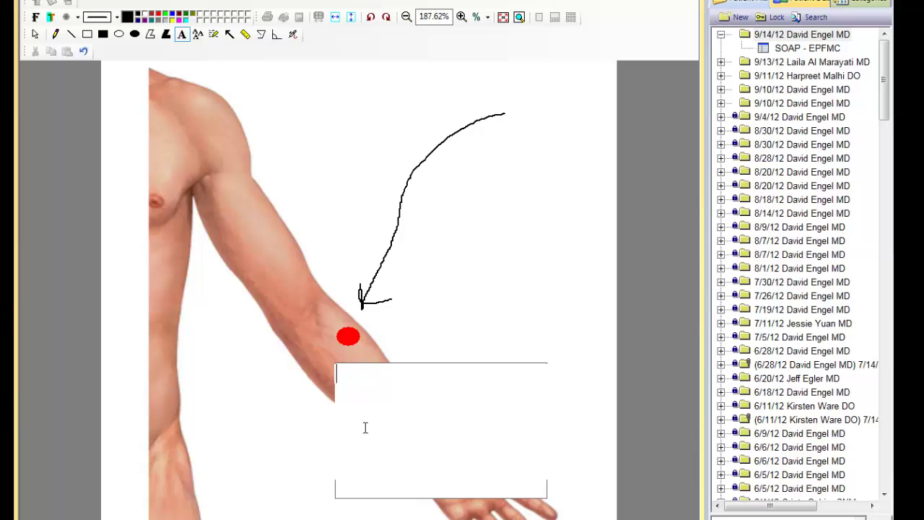
text(Lesion #1)
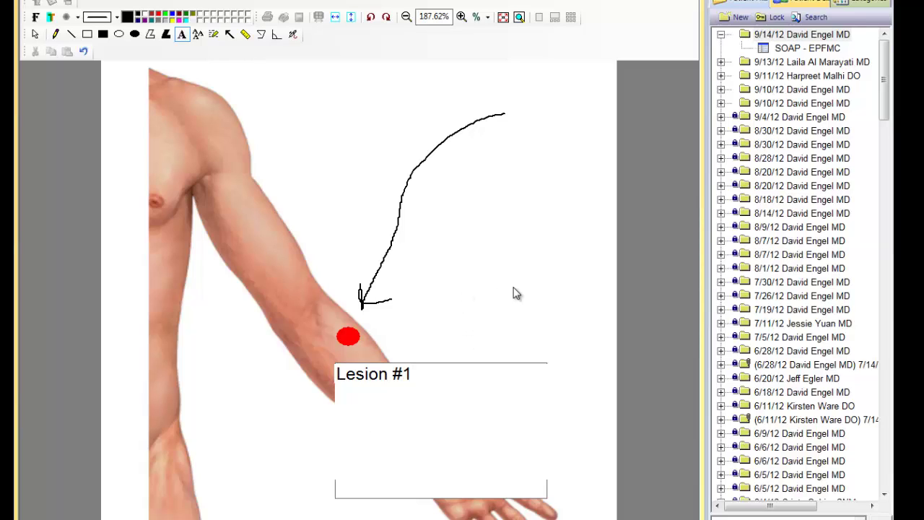
click(498, 262)
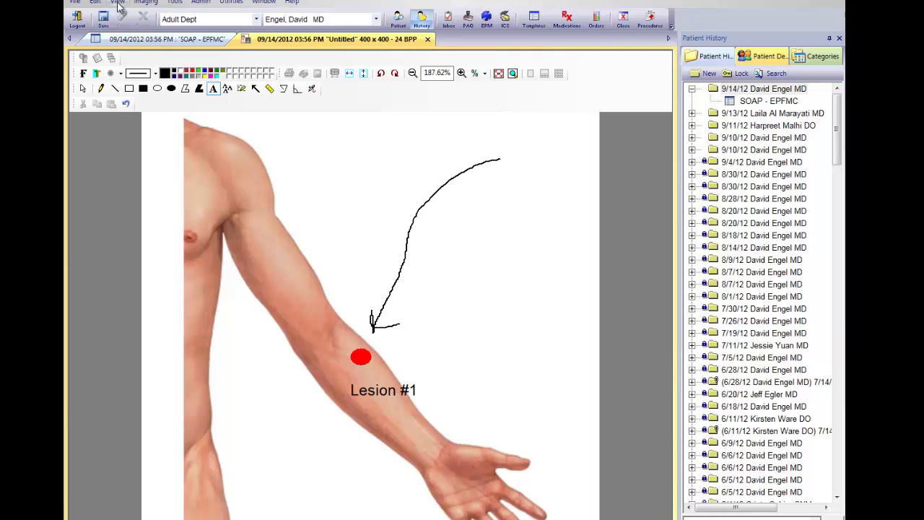
- Save the annotated image with the description "Arm lesion" as JPEG2000 True Color (24 Bit) and close it
click(103, 26)
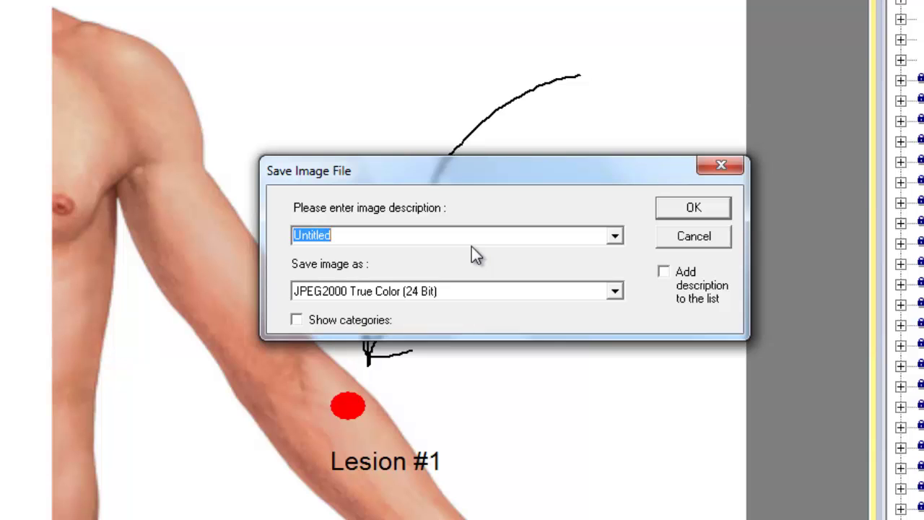
text(Arm lesion)
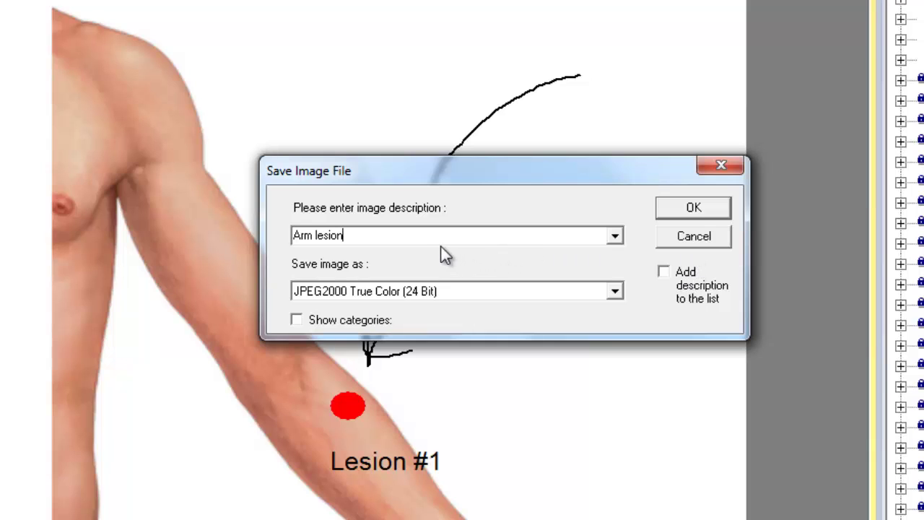
click(693, 208)
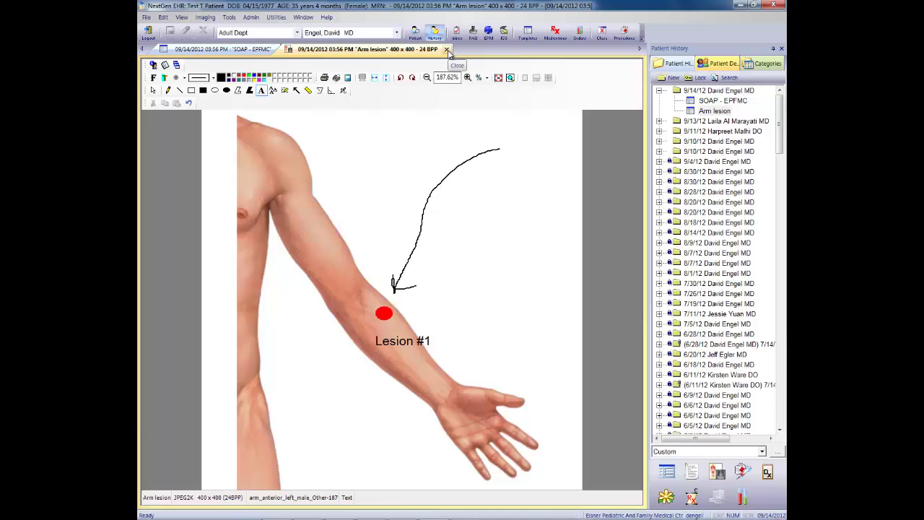
click(447, 50)
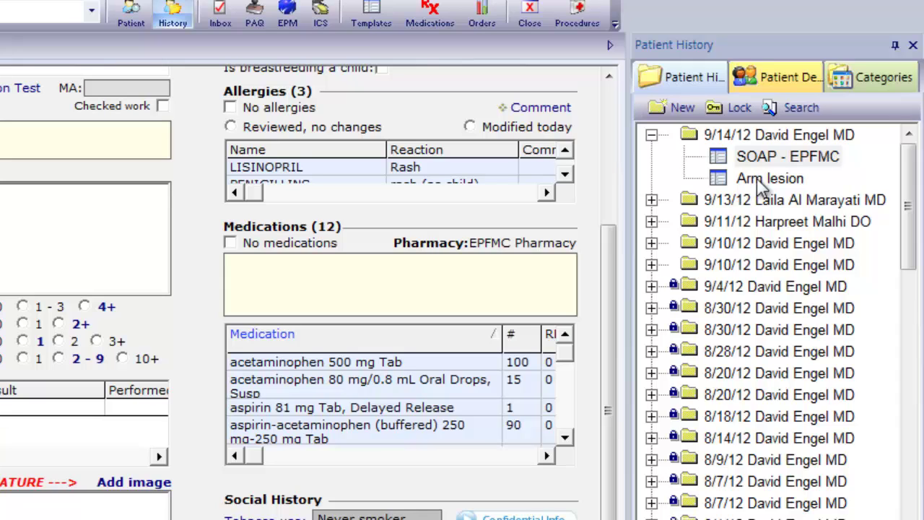
- Refresh the patient history list so the Arm lesion entry's icon is updated
click(720, 180)
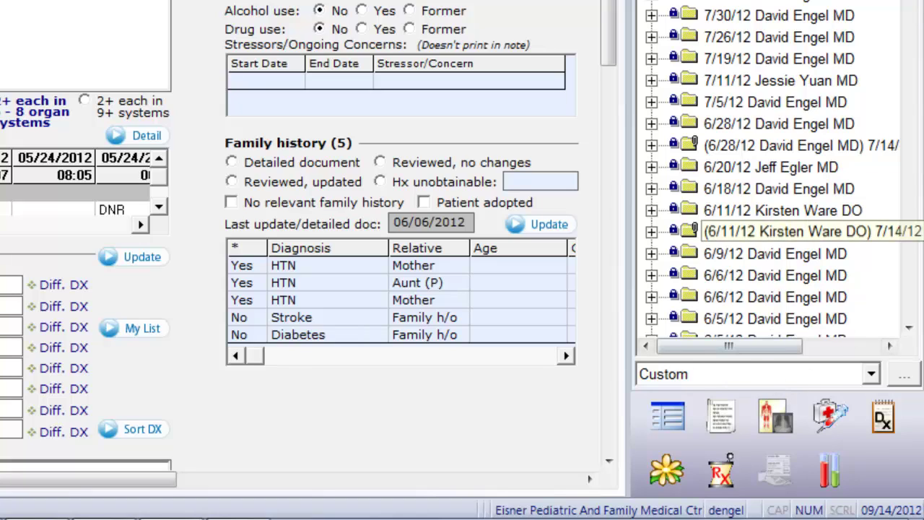
click(872, 374)
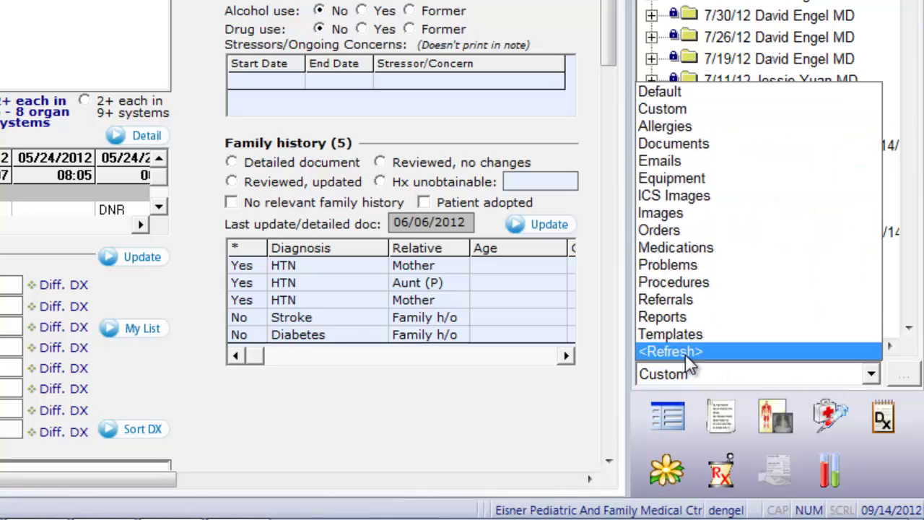
click(685, 352)
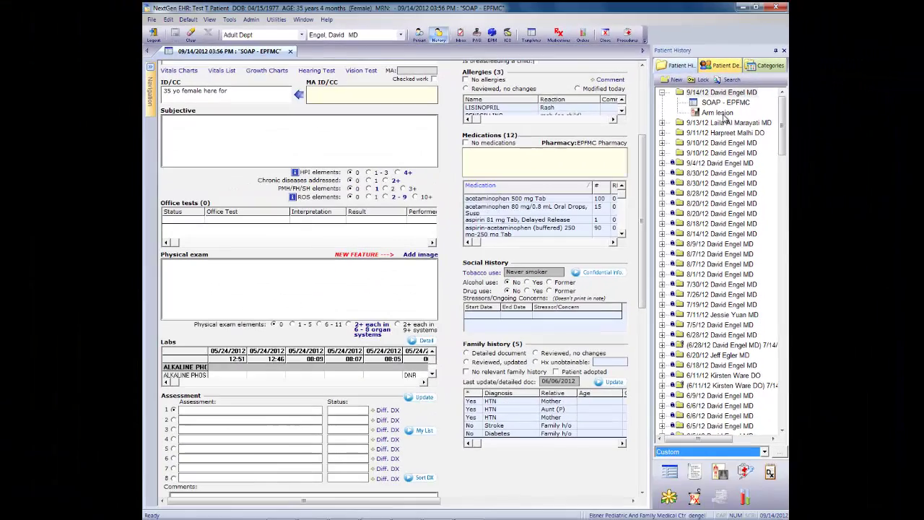
- Review the saved Arm lesion image from the 9/14/12 encounter and return to the SOAP note
double_click(722, 116)
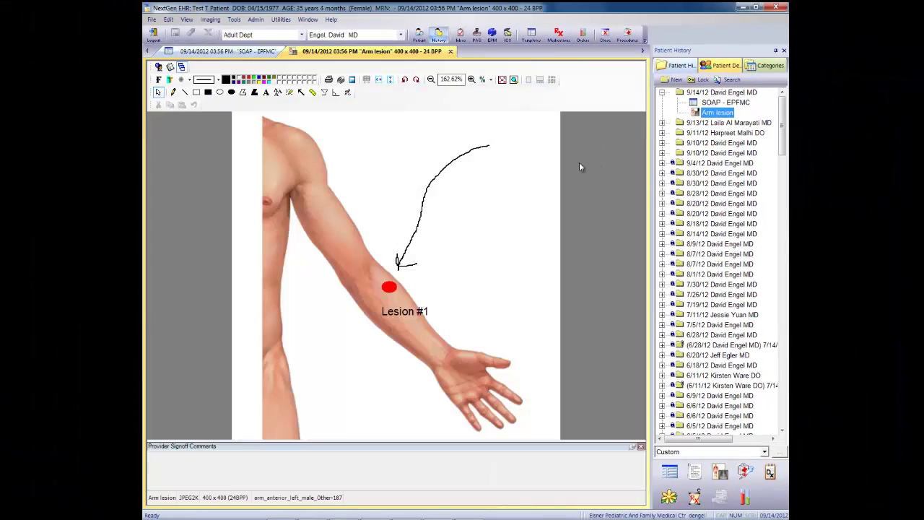
click(452, 54)
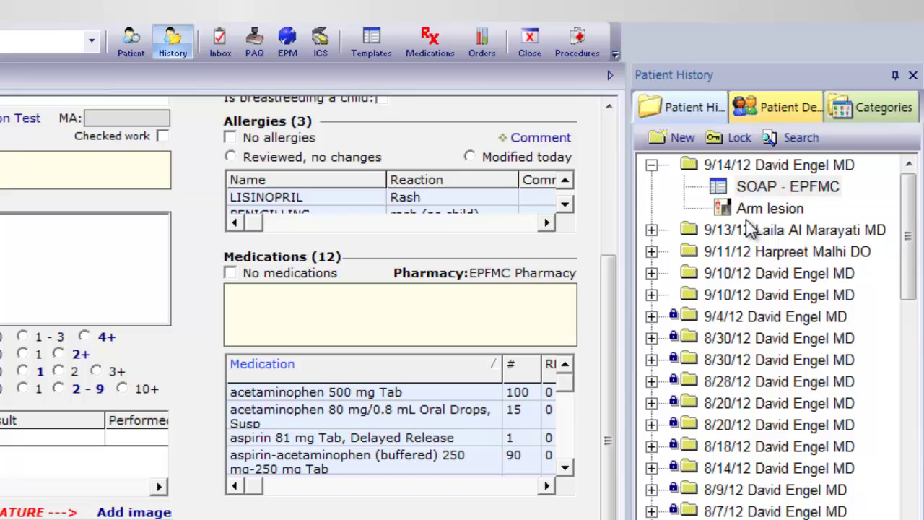
click(722, 208)
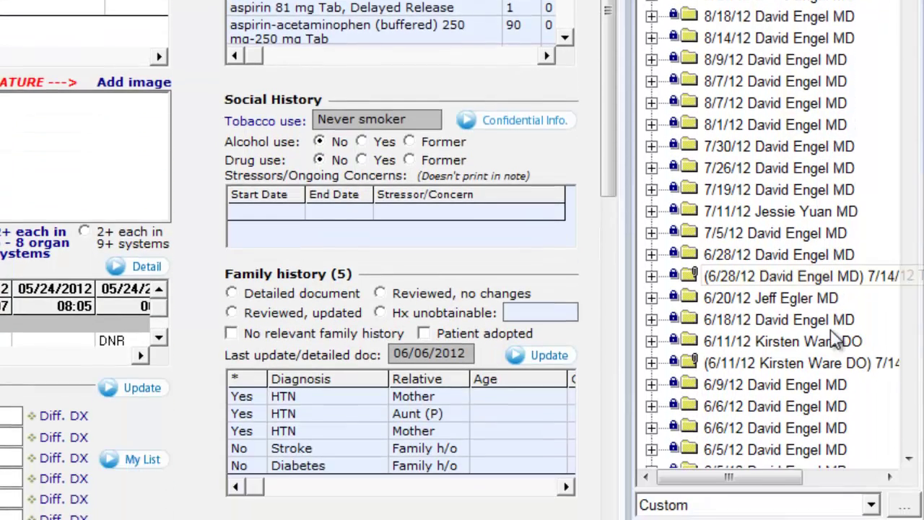
click(773, 413)
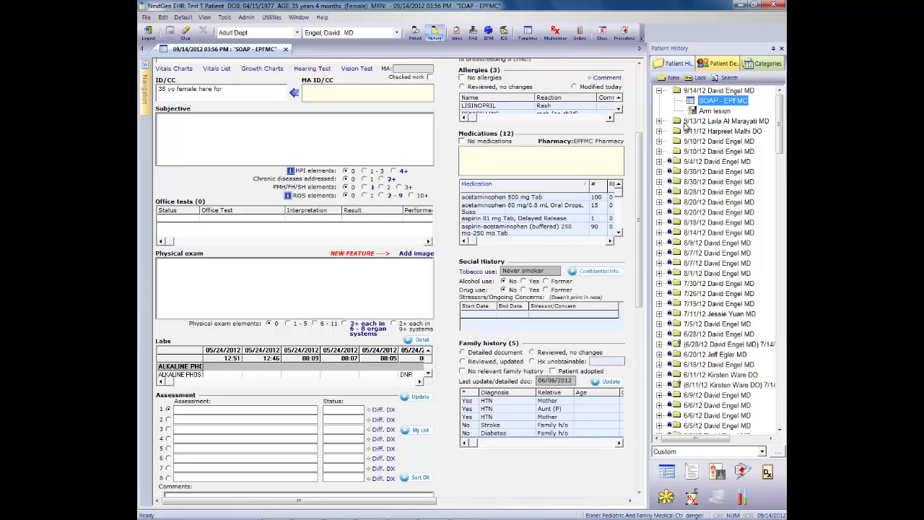
double_click(706, 111)
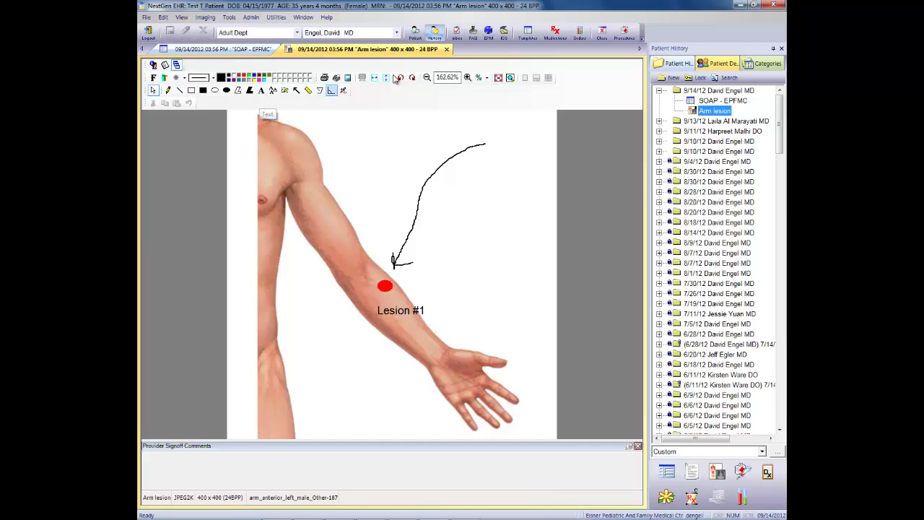
click(447, 50)
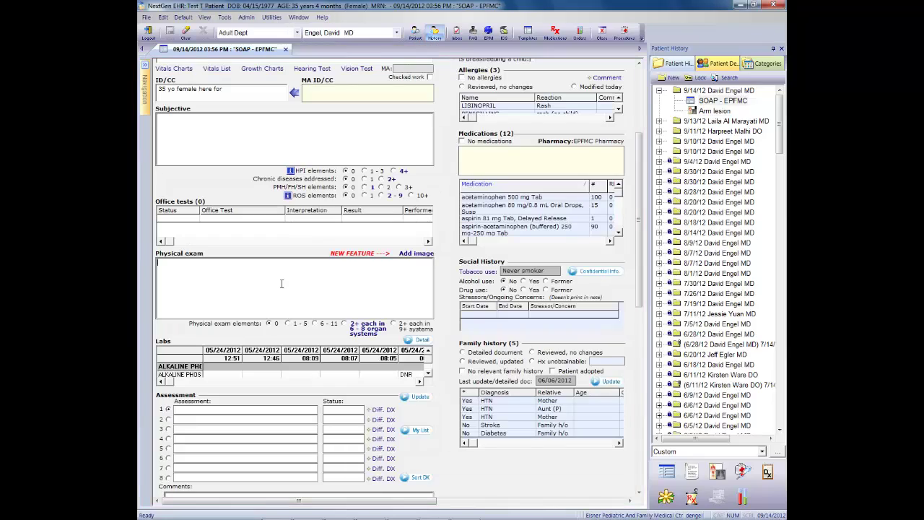
- Enter "Skin: L forearm 1cm firm mobile lesion, not ttp (see attached image)" in the Physical exam field
click(282, 284)
text(Skin:)
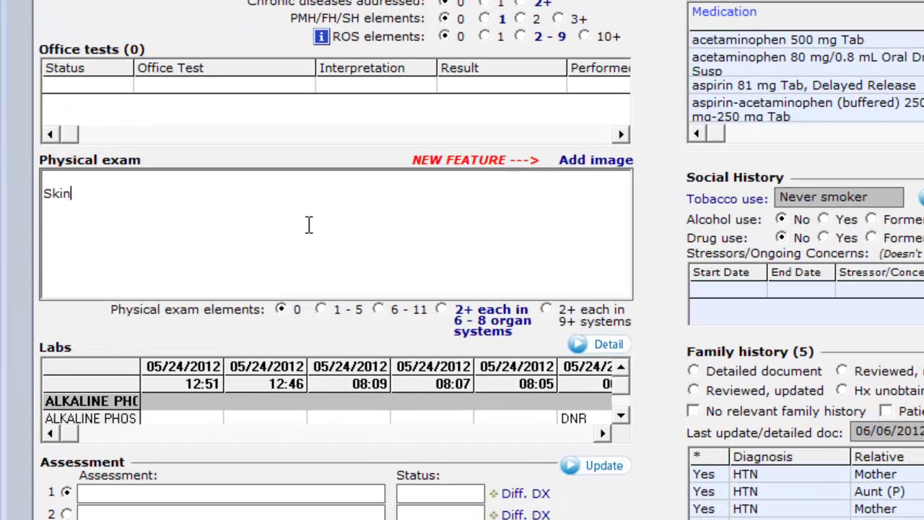
text( L forearm)
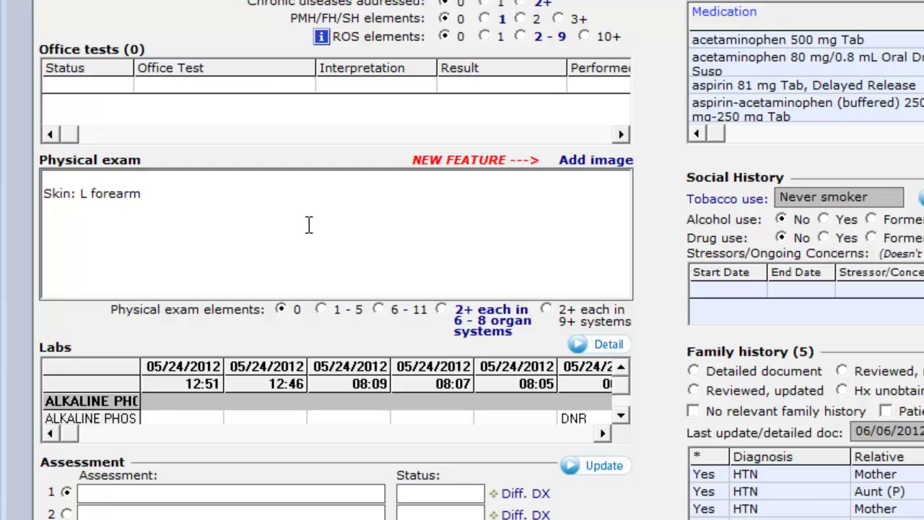
text( 1cm firm mo)
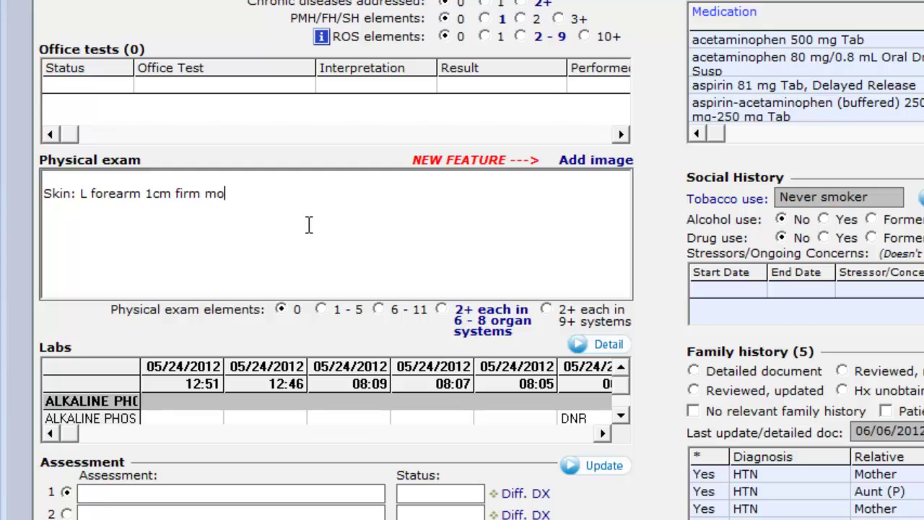
text(bile lesion)
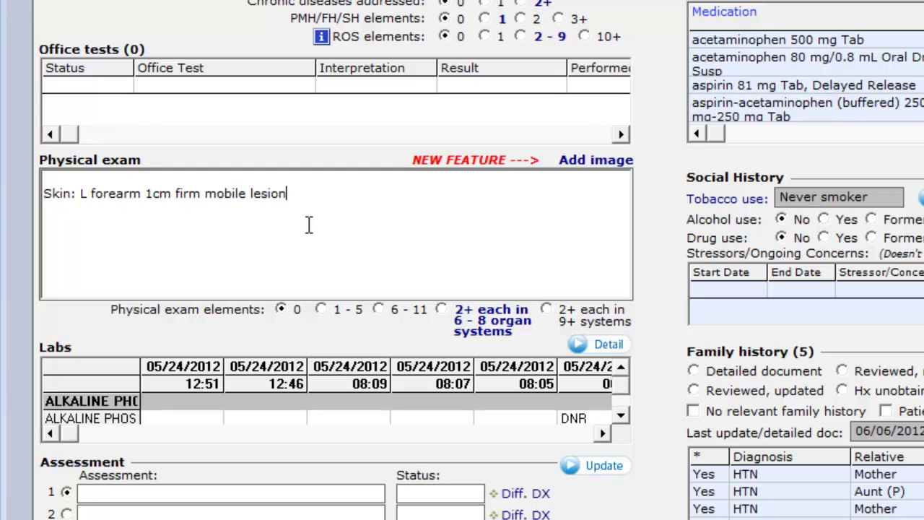
text(, not ttp (see )
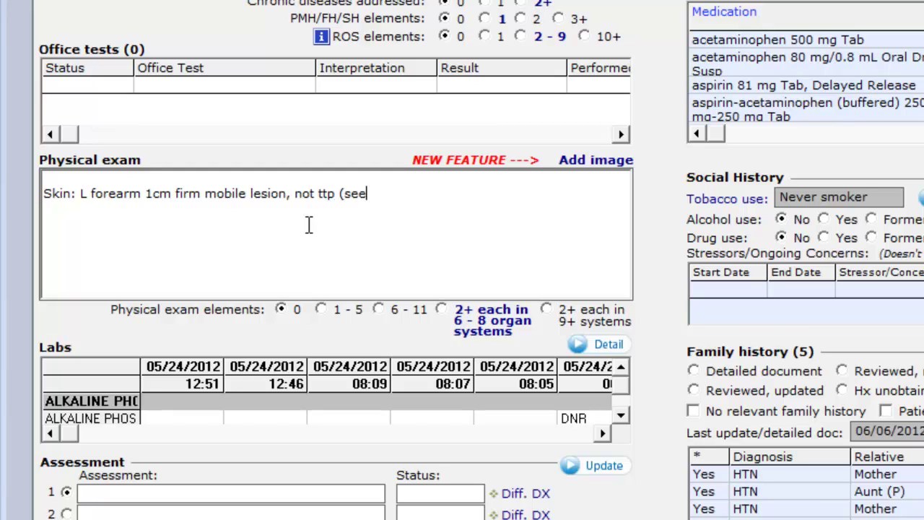
text(attached)
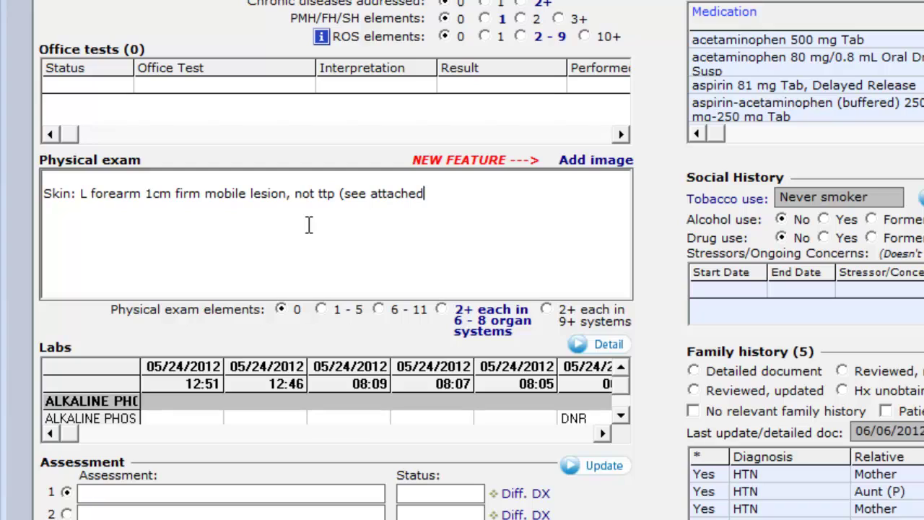
text( image))
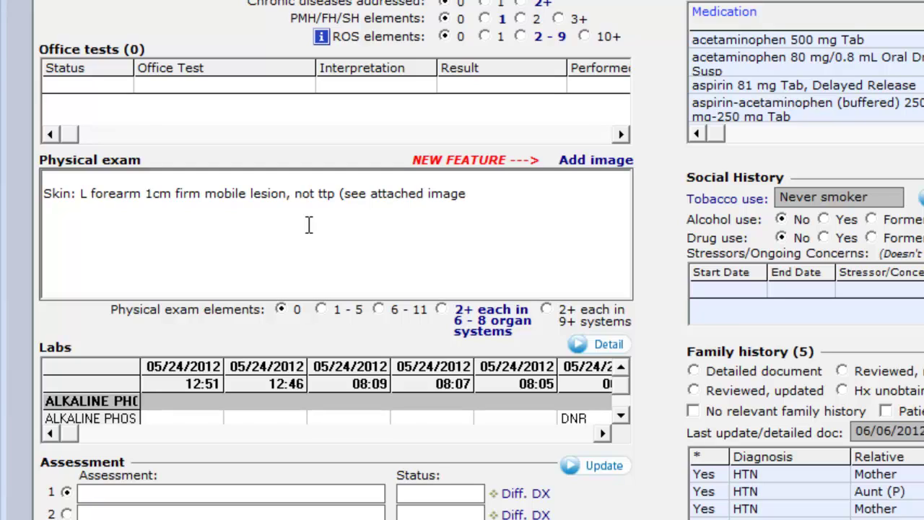